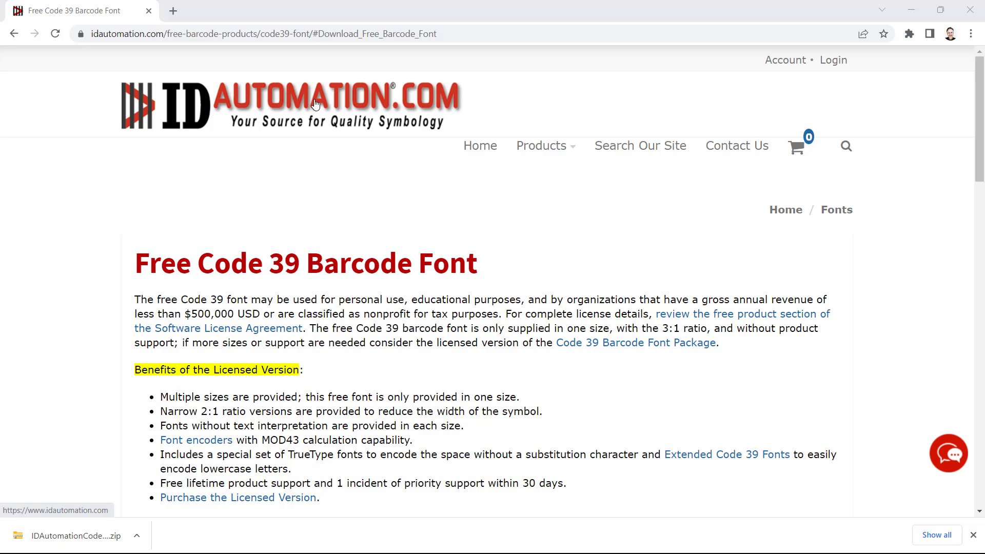
Scroll down the IDAutomation Free Code 39 Barcode Font page to reach the DOWNLOAD NOW link.
scroll(373, 202, down, 3)
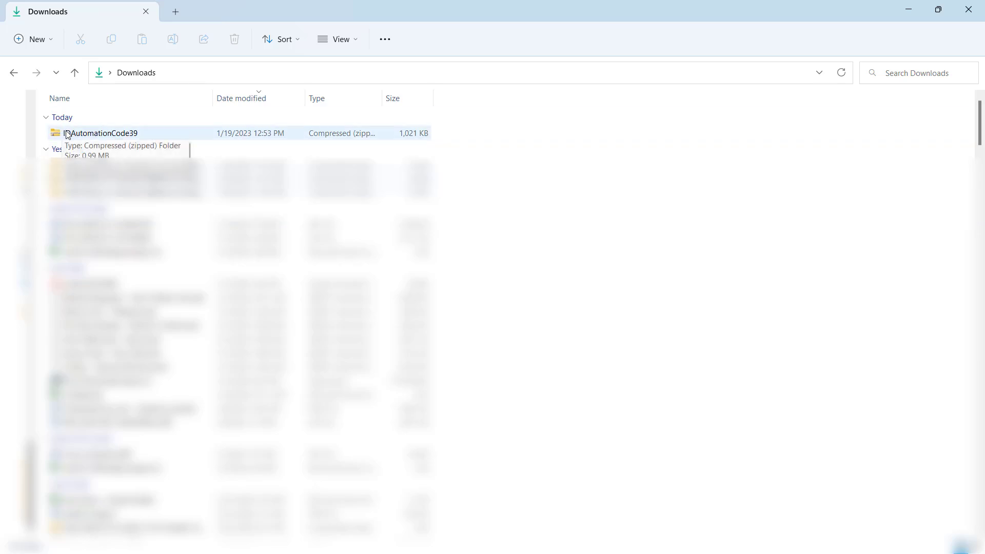
Extract the IDAutomationCode39 zip and install the IDAutomationHC39M Free Version TrueType font.
click(99, 148)
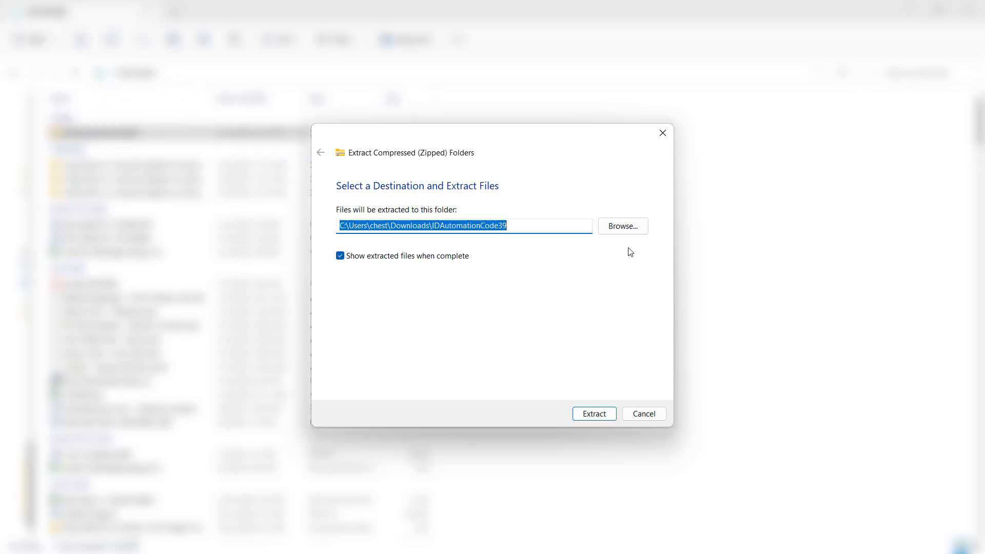
click(604, 414)
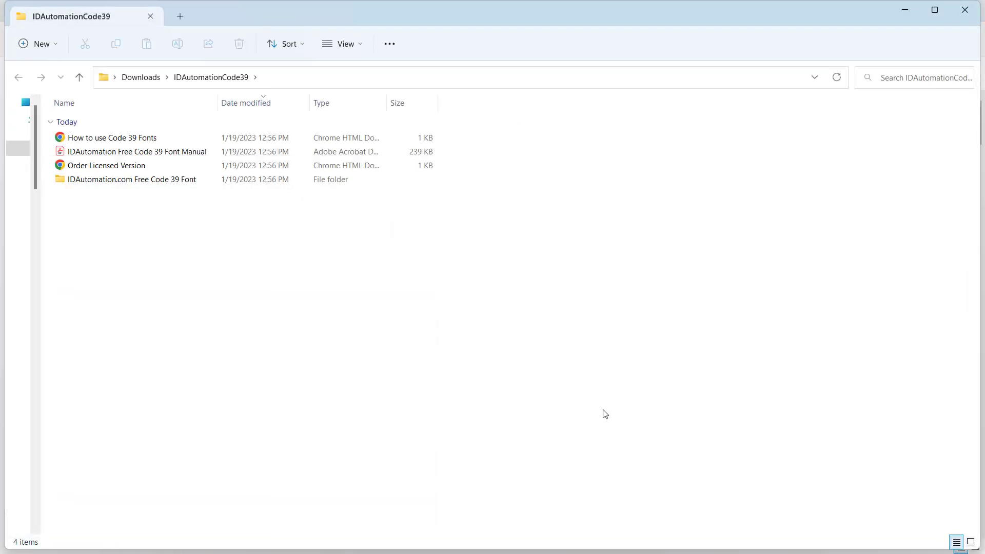
double_click(110, 182)
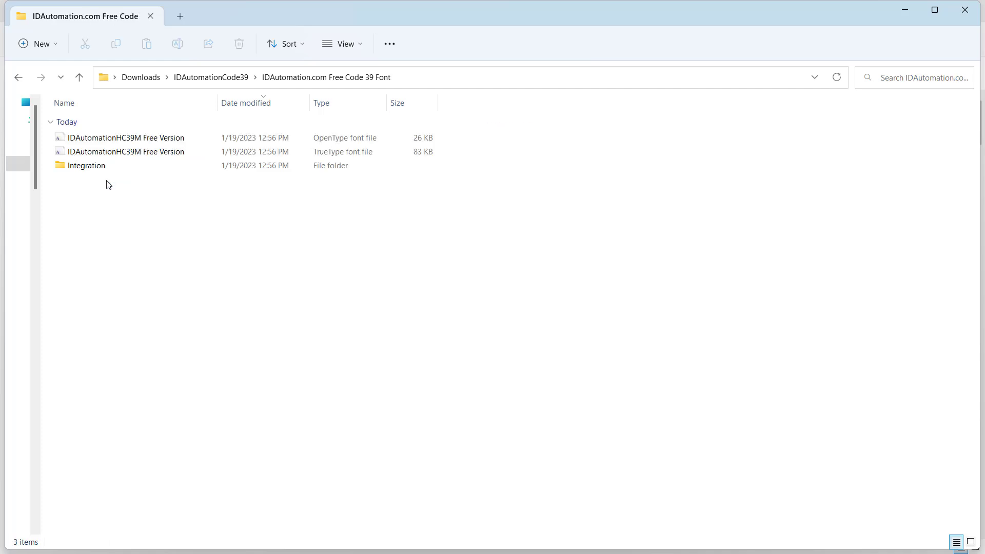
right_click(126, 154)
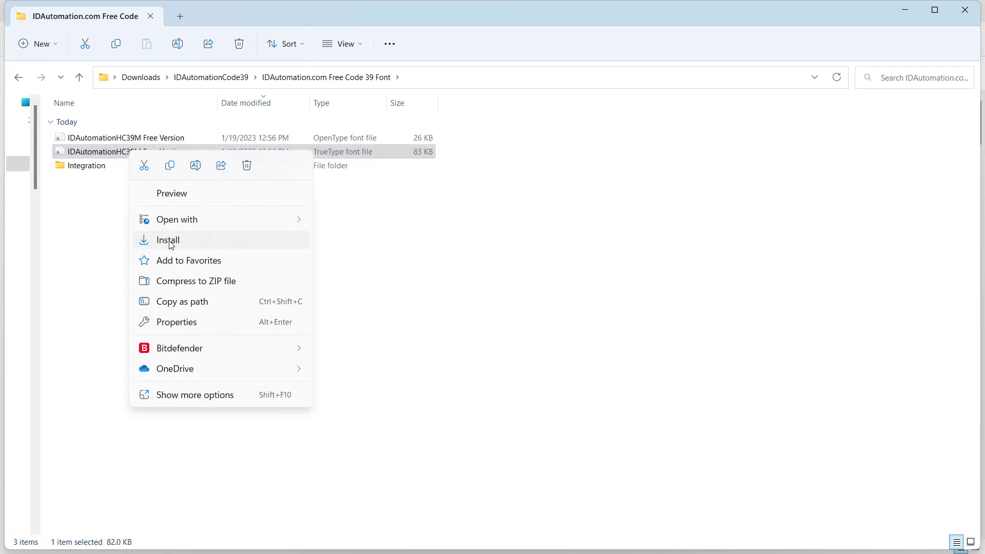
click(169, 241)
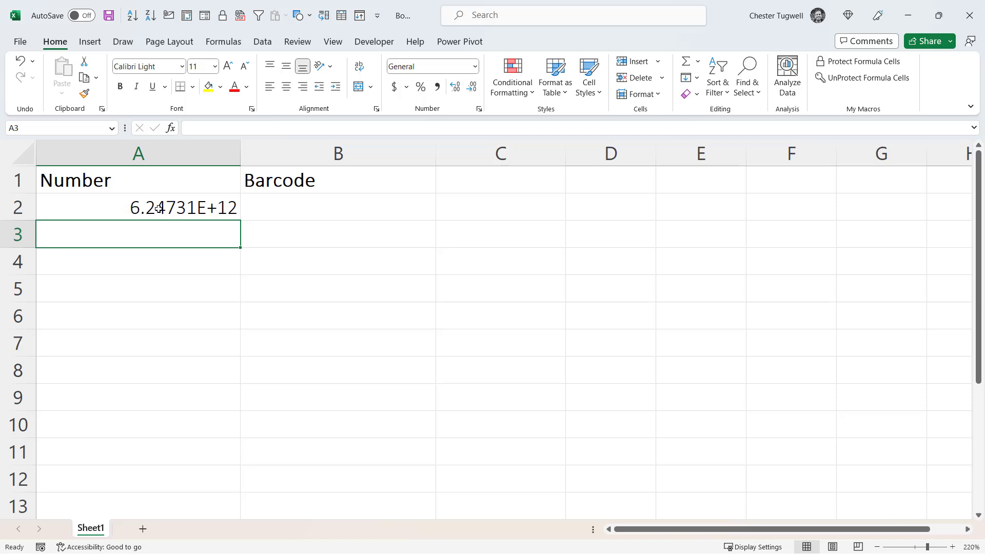
click(156, 210)
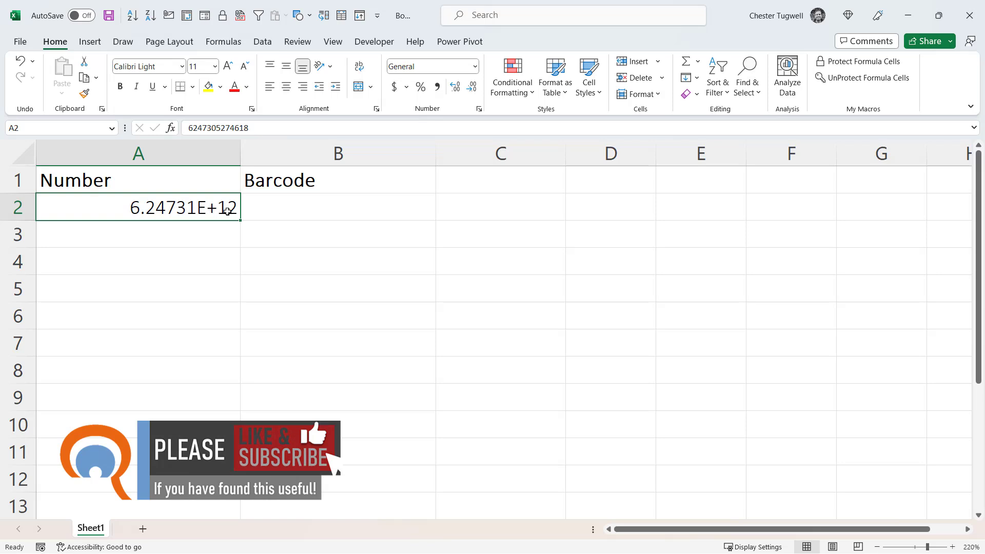
click(212, 232)
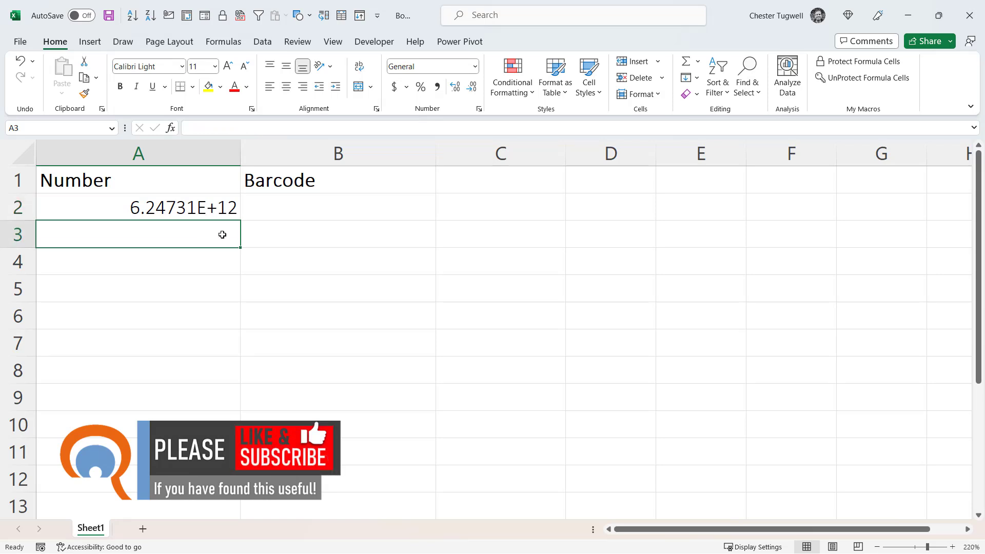
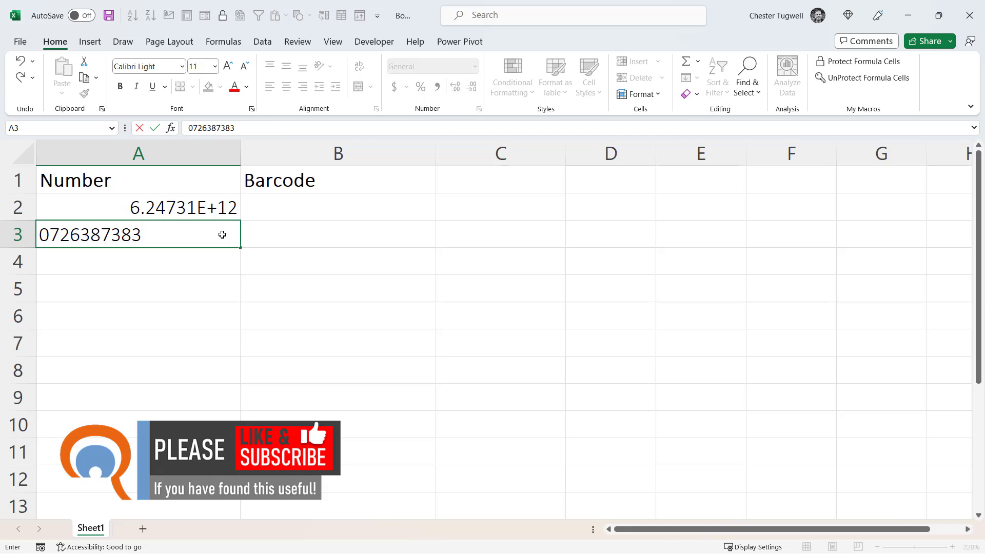
key(Return)
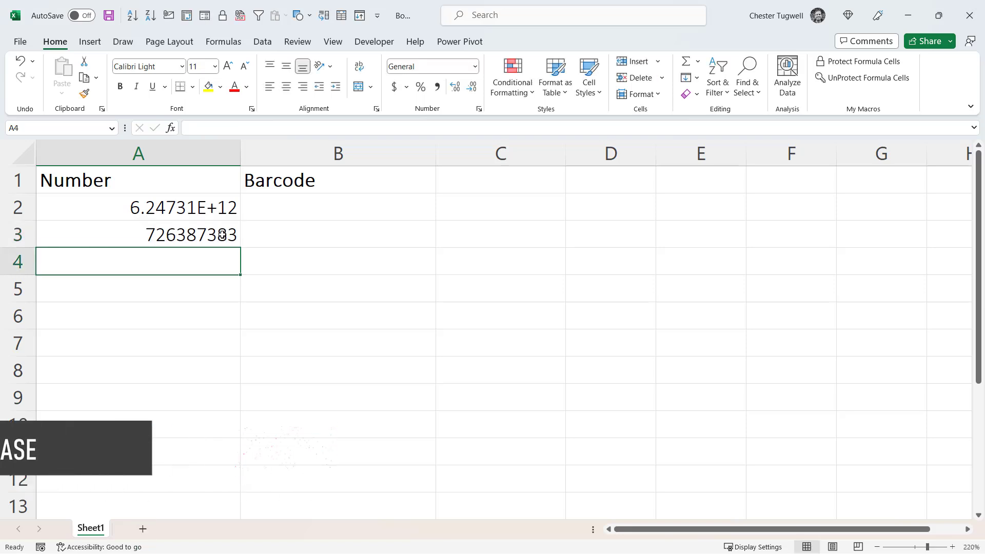
drag(224, 205, 205, 235)
Clear the sample numbers and format A2:A10 as Text.
key(Delete)
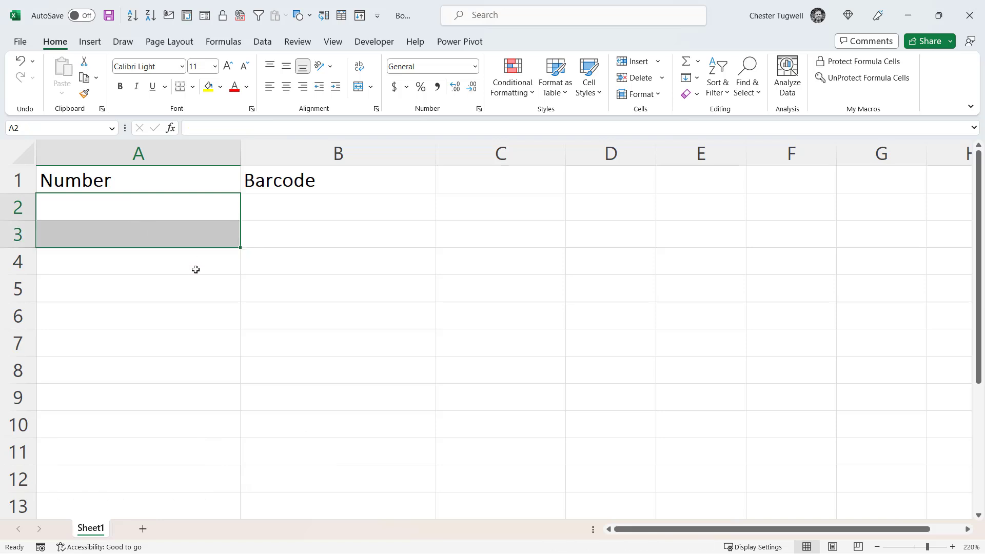
click(144, 209)
drag(144, 209, 125, 426)
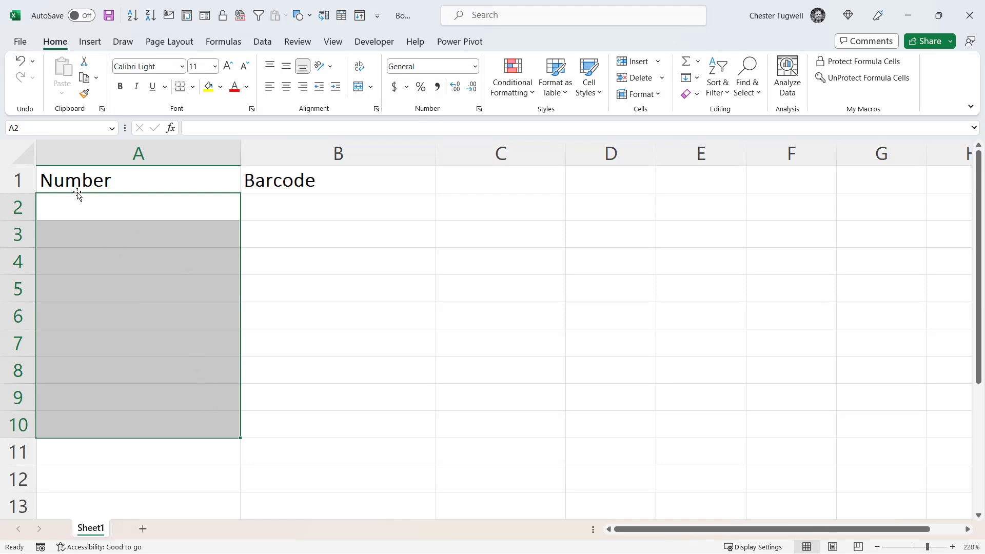
click(476, 67)
scroll(516, 205, down, 1)
click(463, 368)
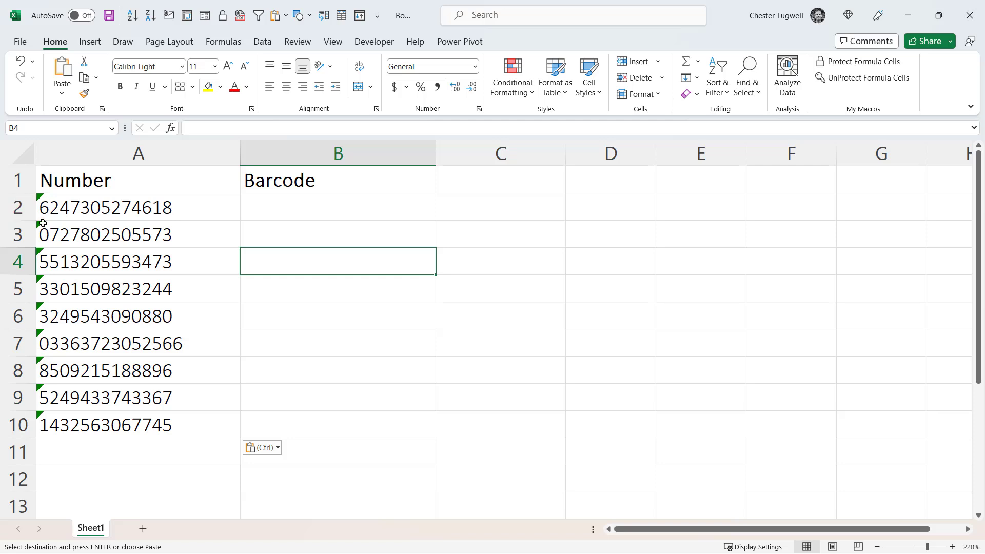
Select the nine pasted numbers and ignore the number-stored-as-text errors.
drag(56, 205, 86, 414)
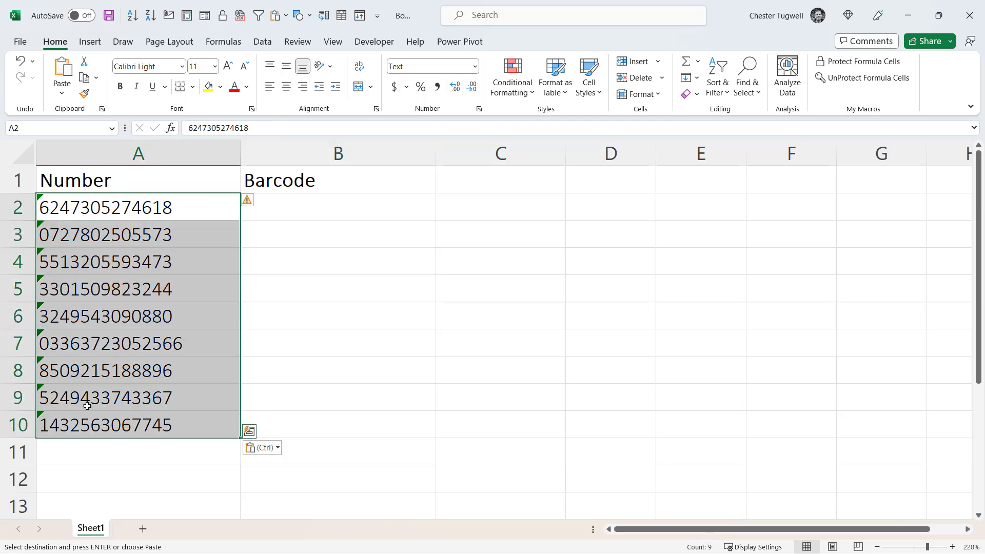
click(260, 204)
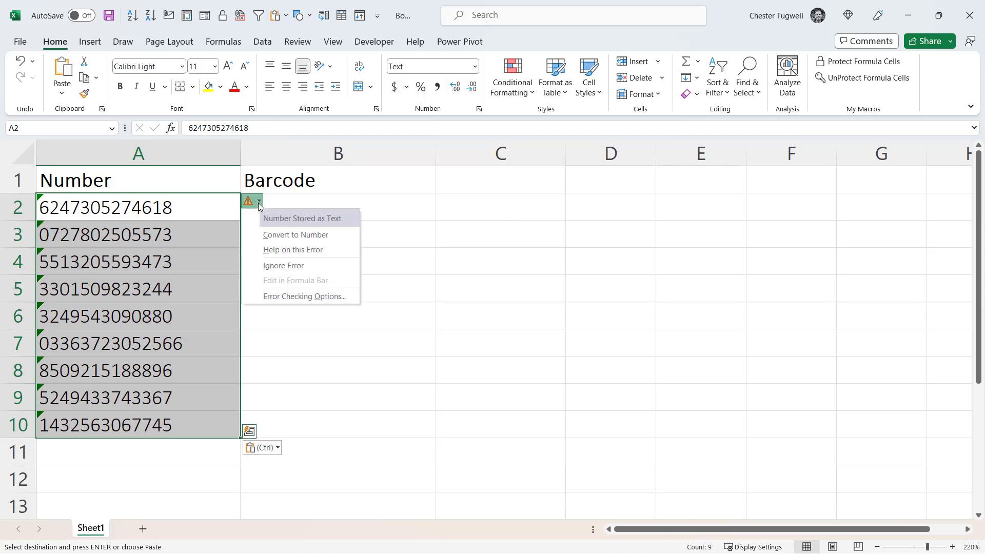
click(275, 266)
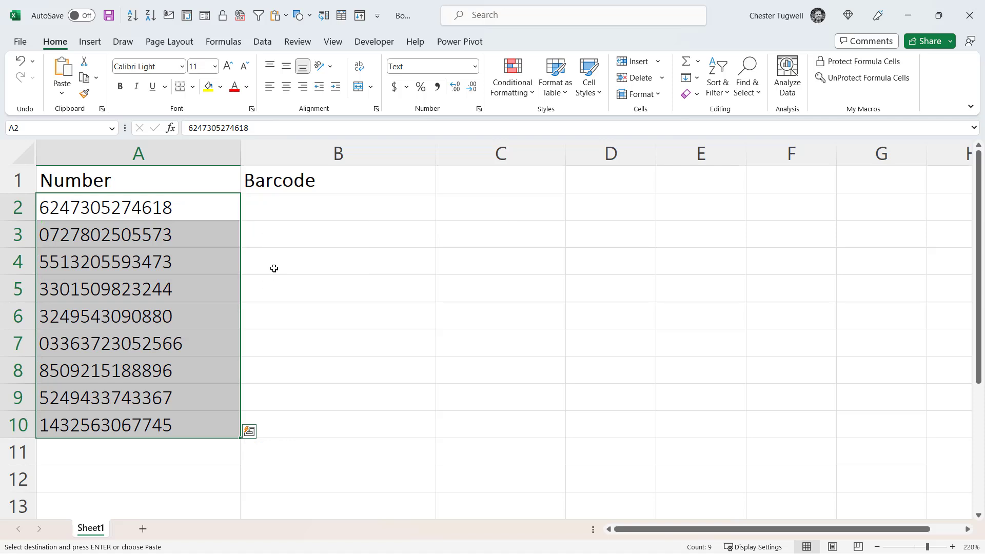
click(286, 213)
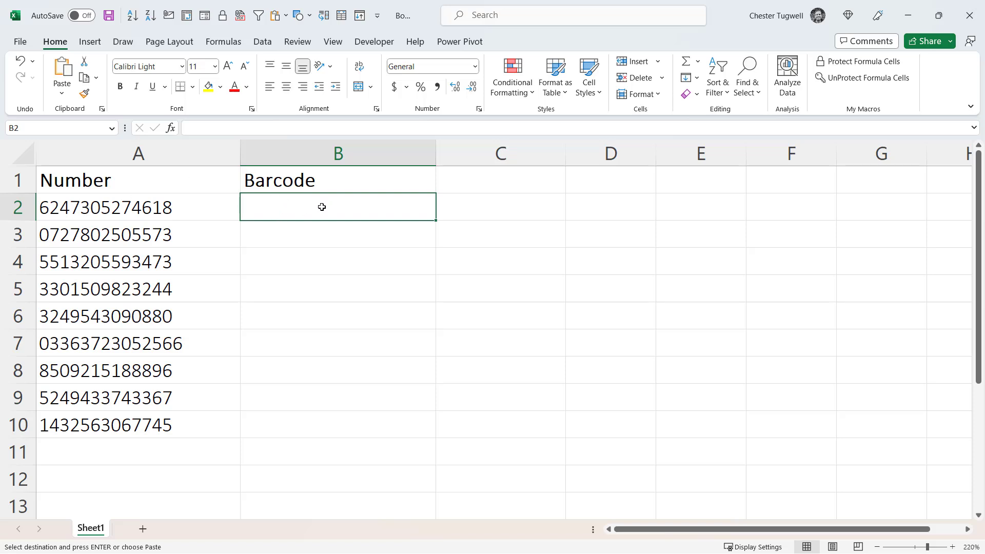
text(=)
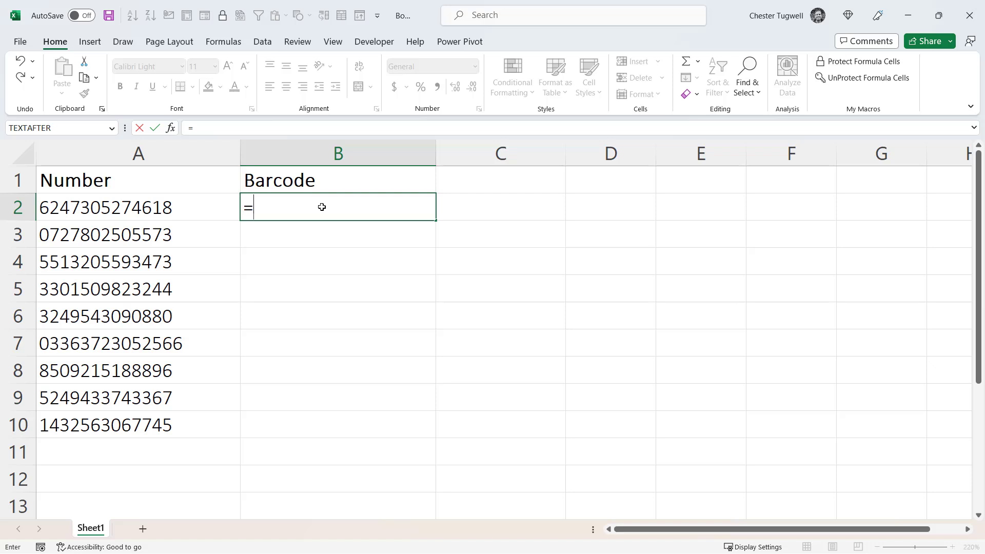
text(")
text((")
text(&)
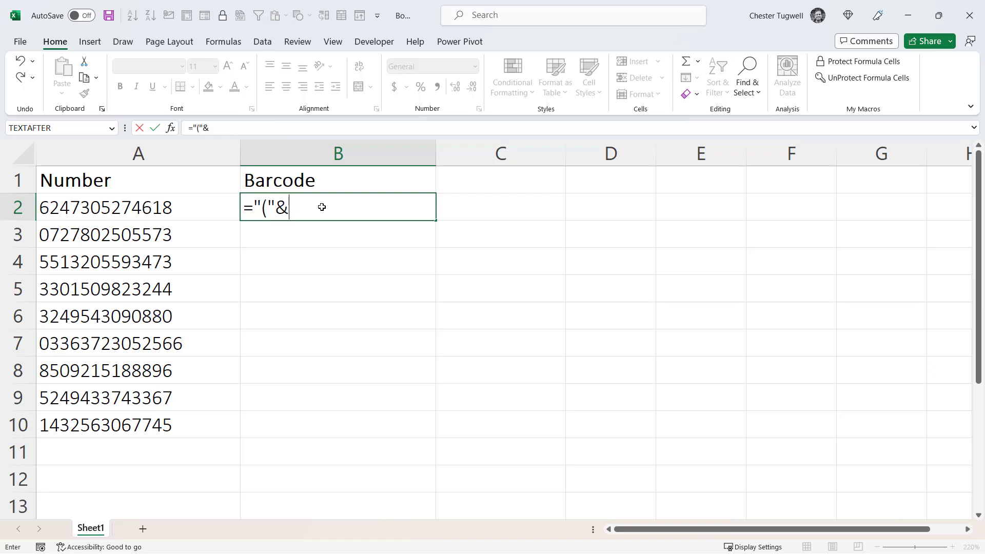
click(134, 206)
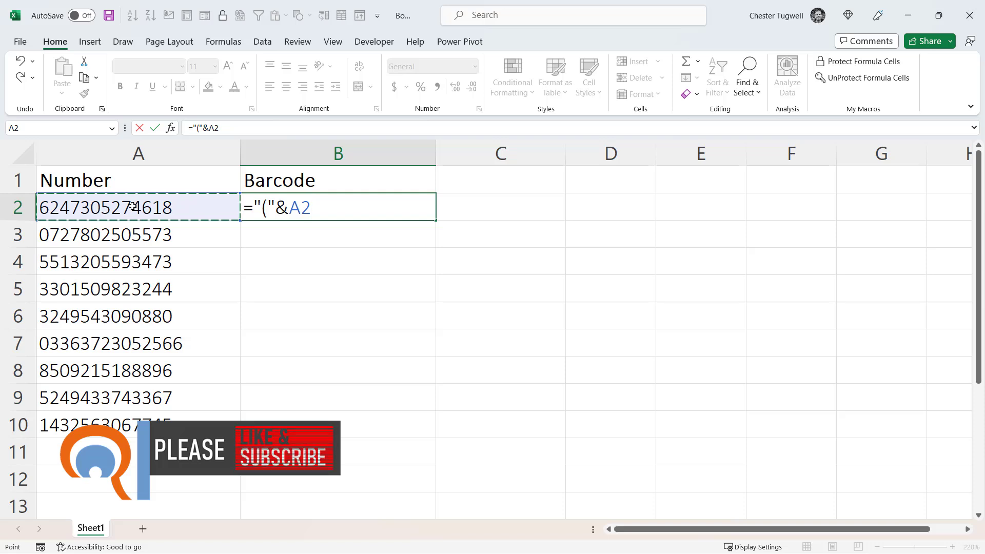
text(&)
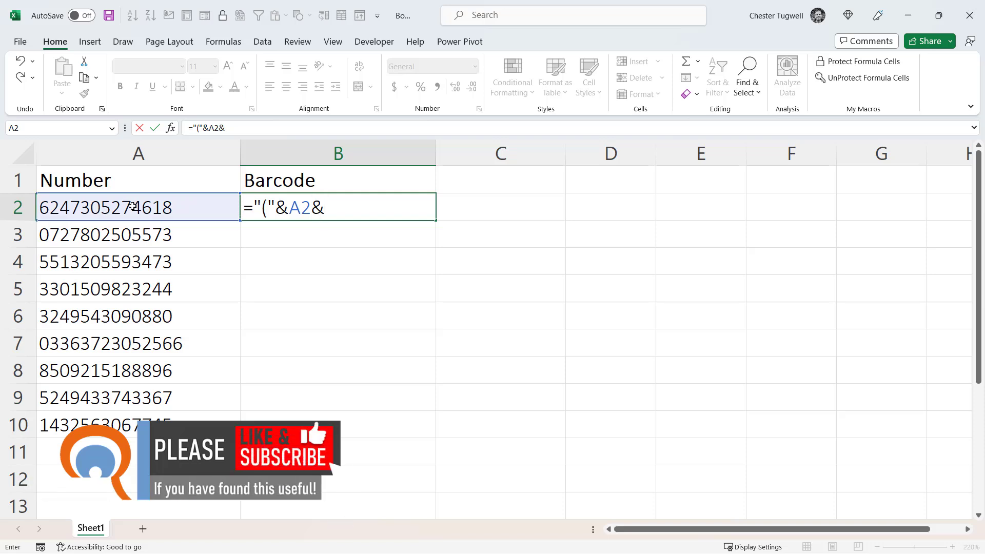
text(")")
key(Return)
Give B2 the IDAutomationHC39M Free Version font and fill its formula down to row 10.
click(317, 200)
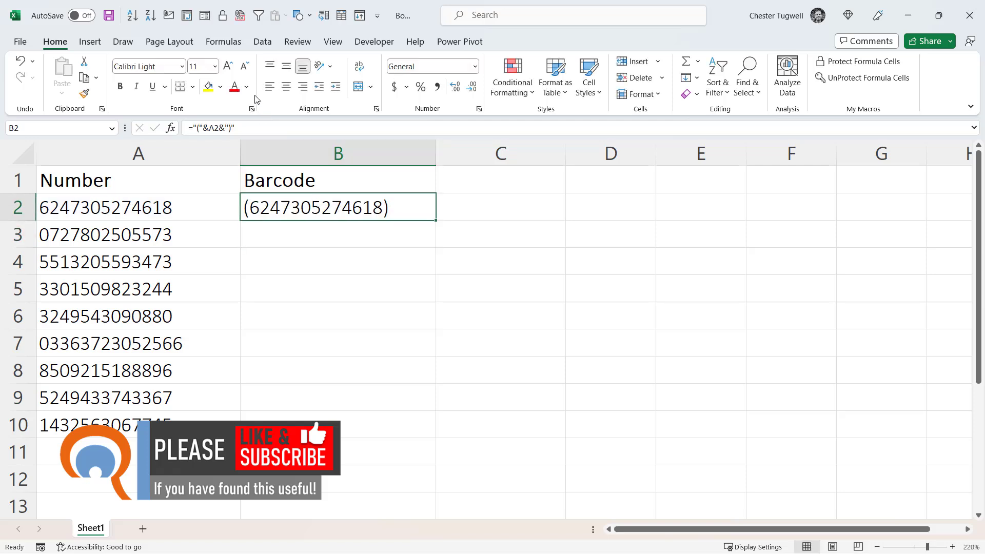
click(183, 67)
drag(299, 109, 291, 223)
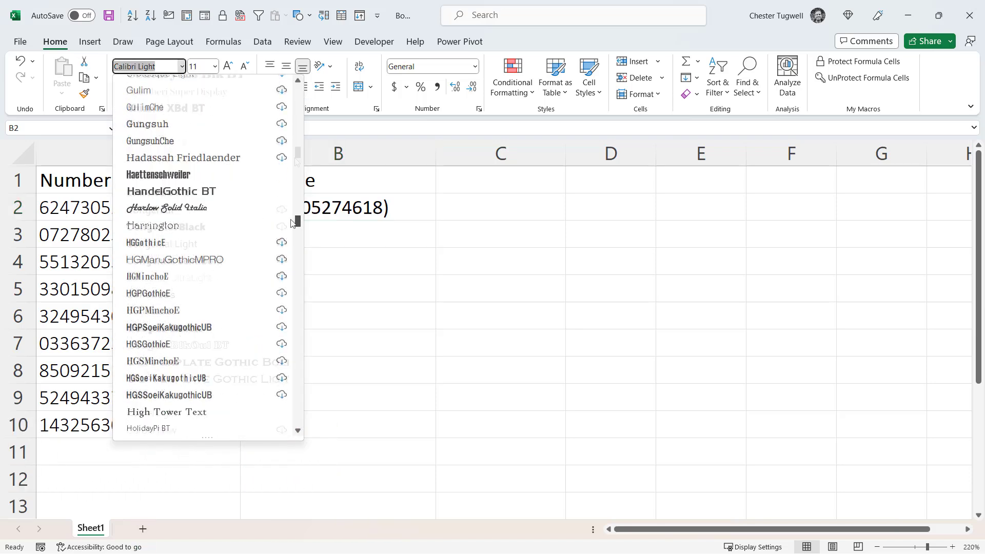
scroll(245, 254, down, 4)
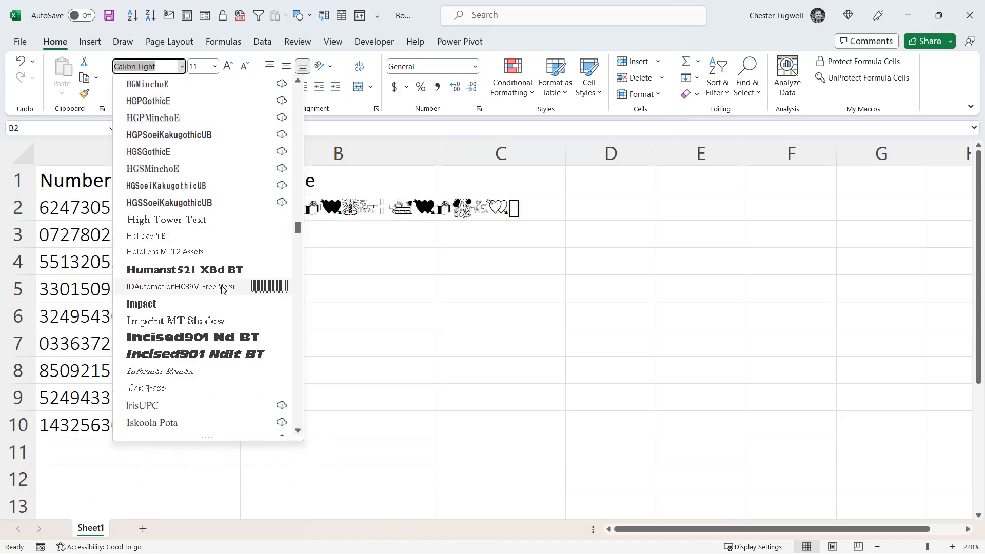
click(220, 286)
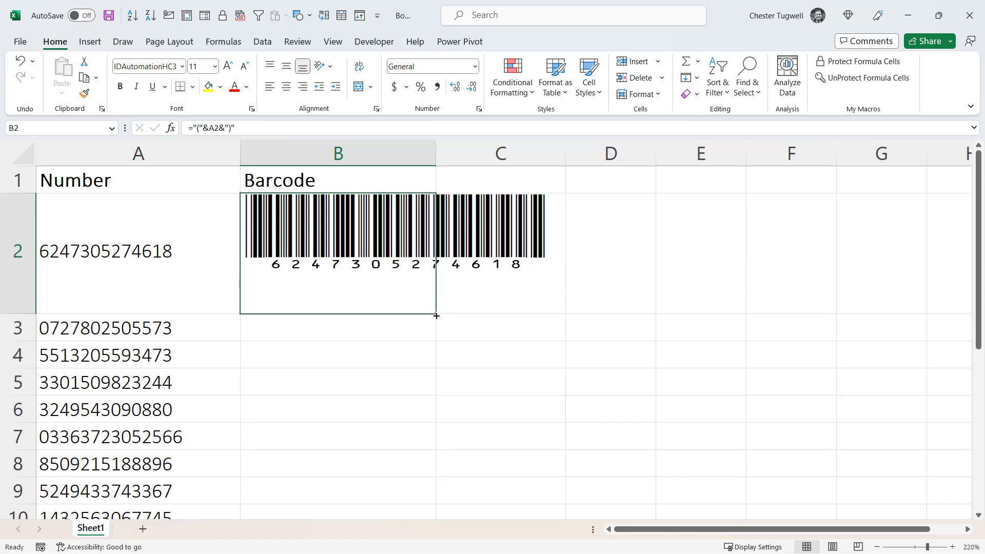
double_click(435, 313)
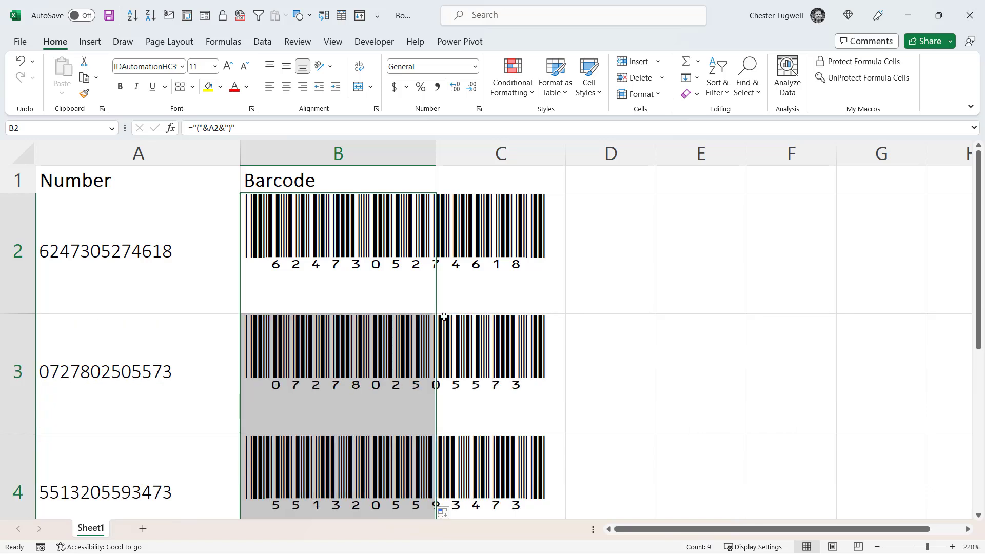